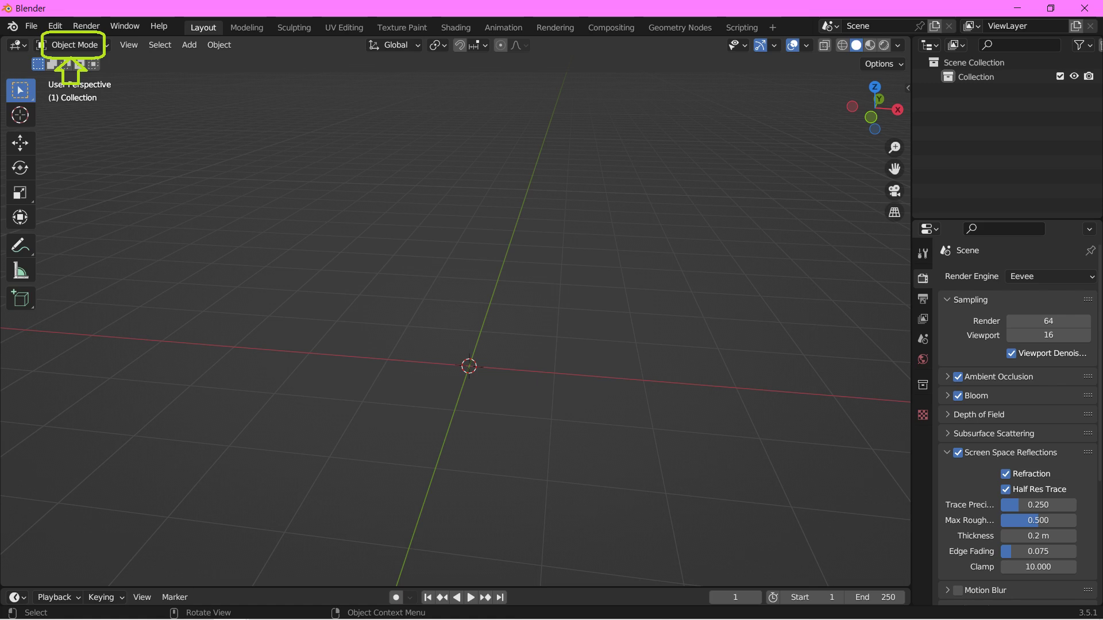
- Add a circle mesh at the origin, fill it with a face and inset it into an inner ring
click(189, 45)
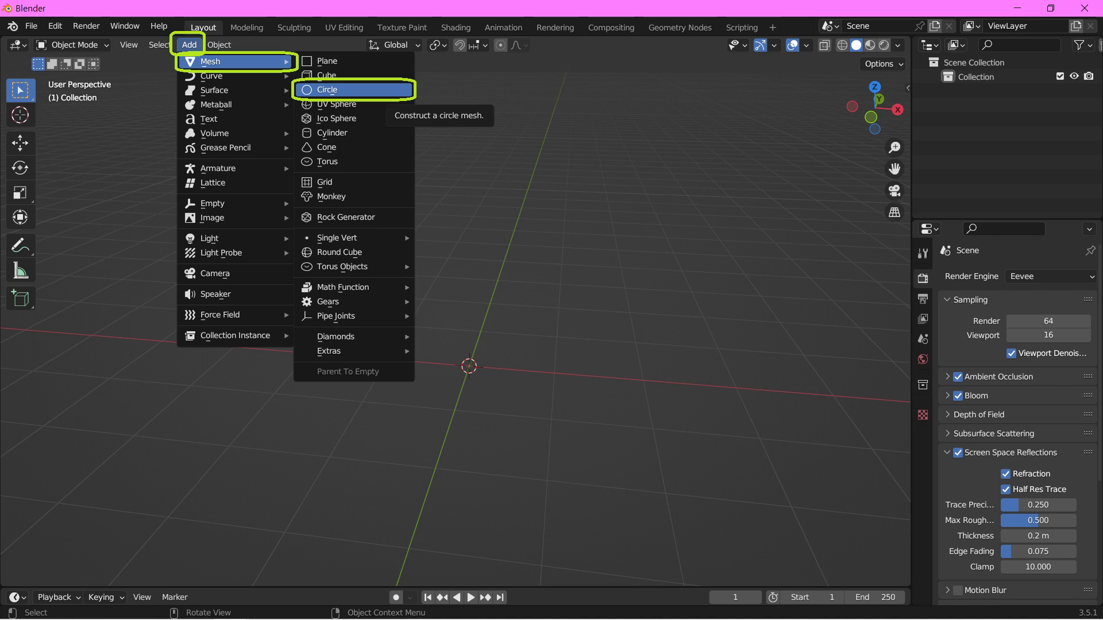
click(345, 89)
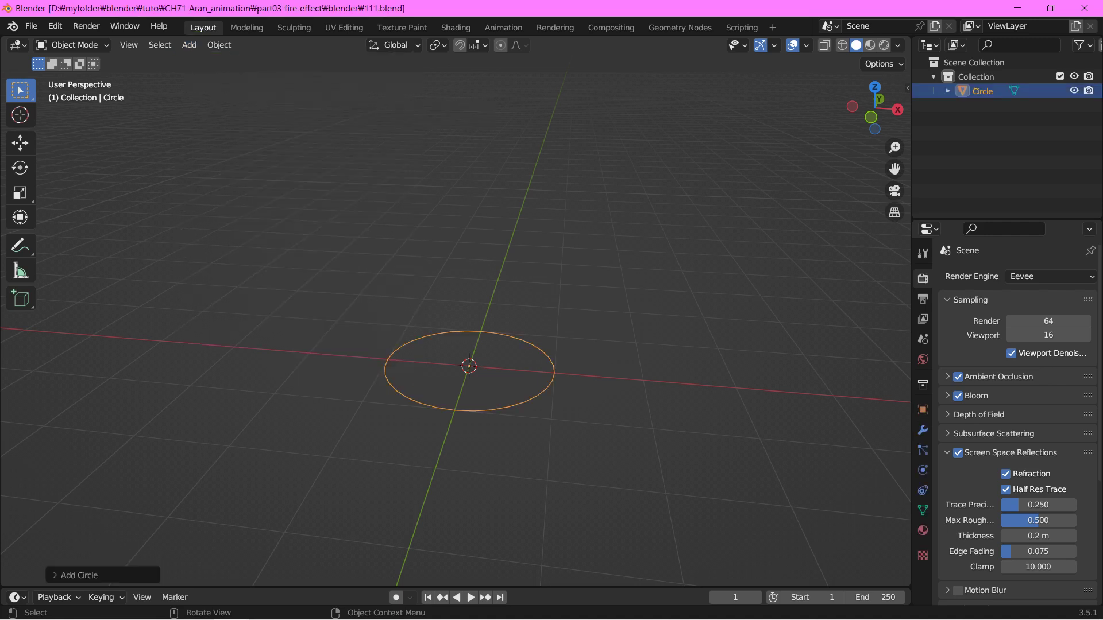
key(Tab)
key(f)
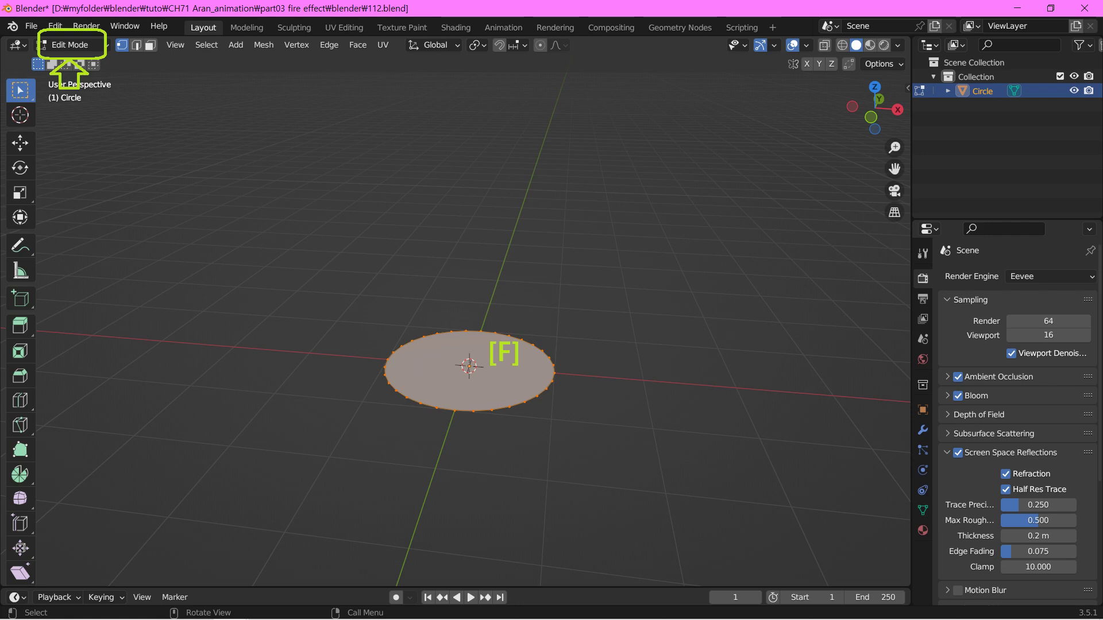
key(i)
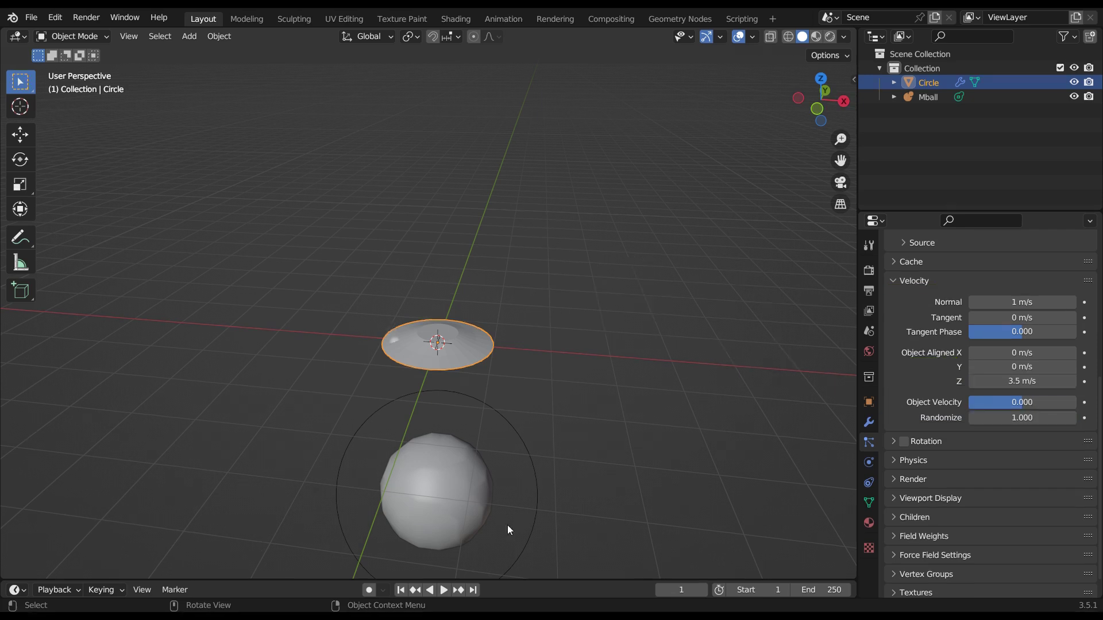
- Play the animation to watch the Mball particles emit, then rewind to frame 1
click(444, 590)
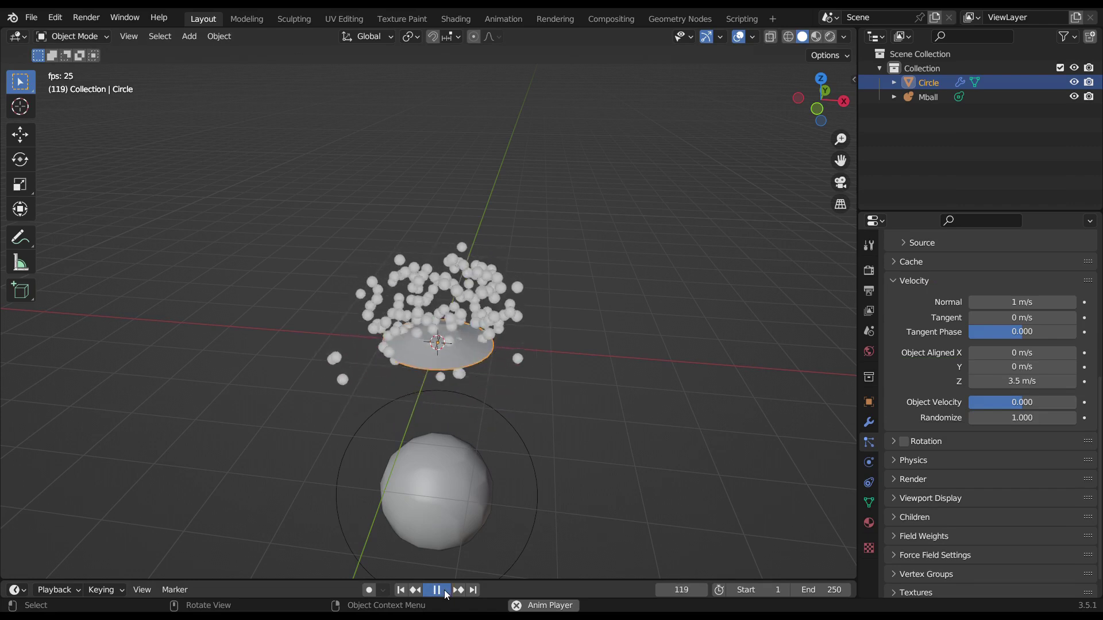
click(441, 591)
click(402, 592)
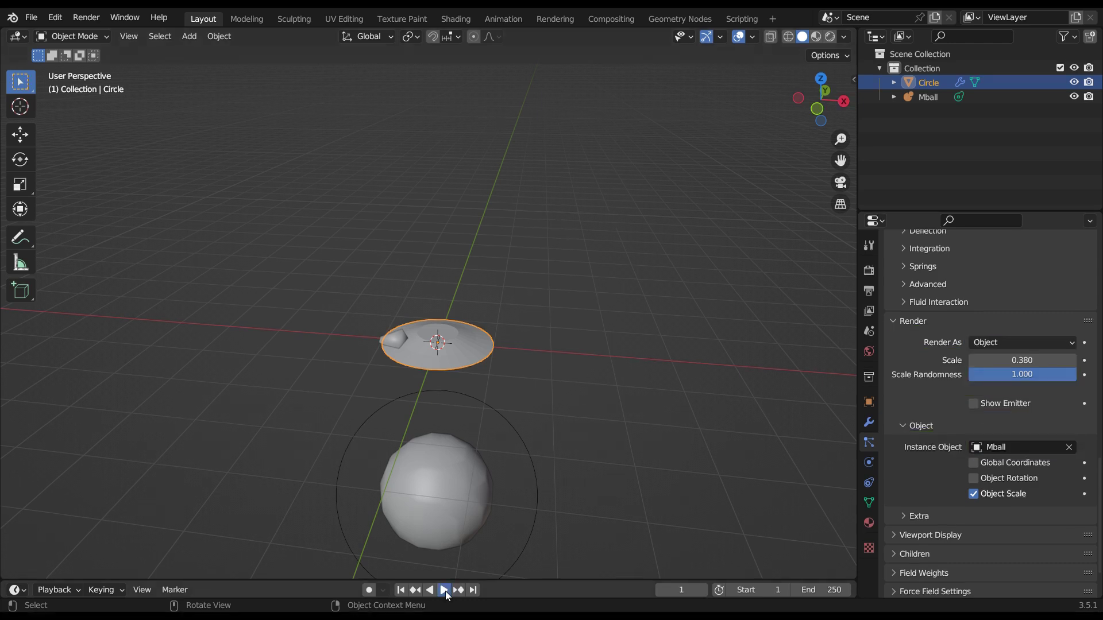
- Preview the metaball blobs in playback, then return the timeline to frame 1
click(444, 591)
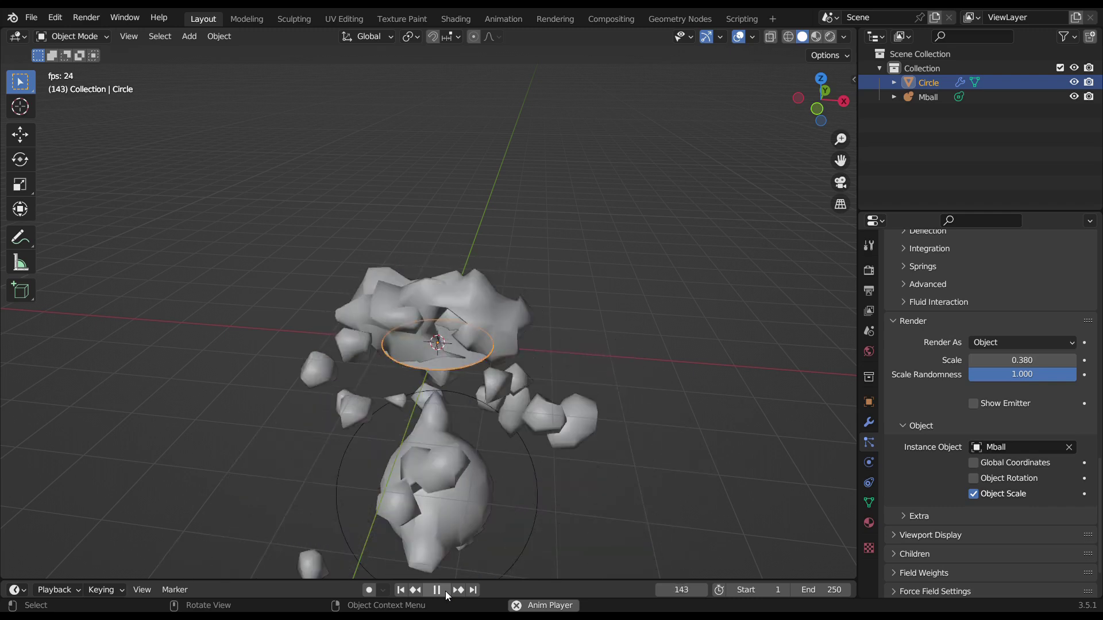
click(446, 591)
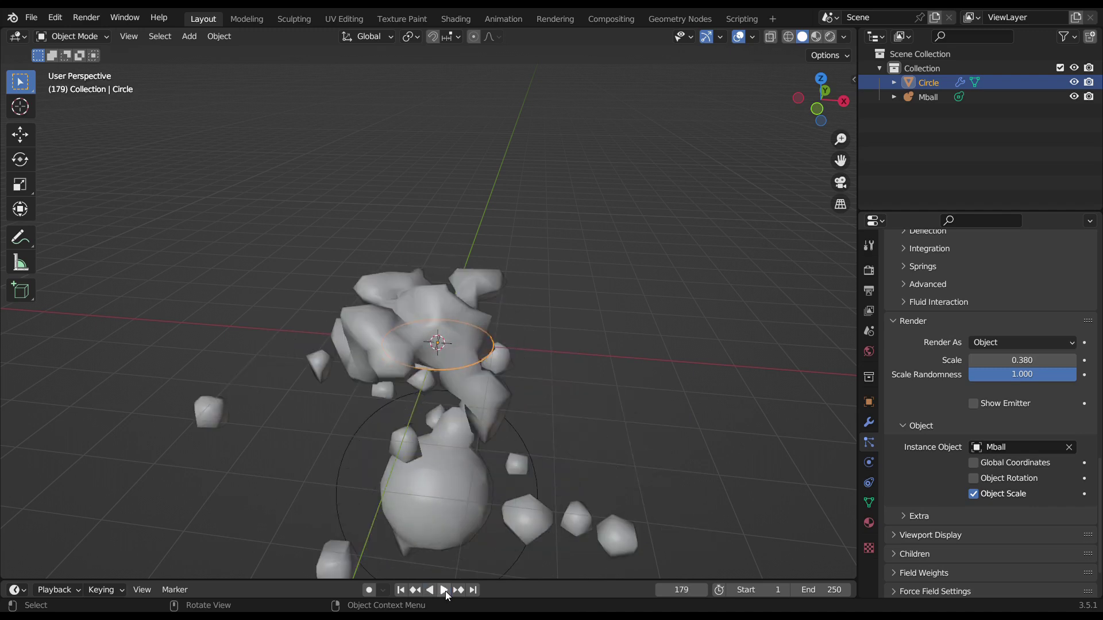
click(400, 591)
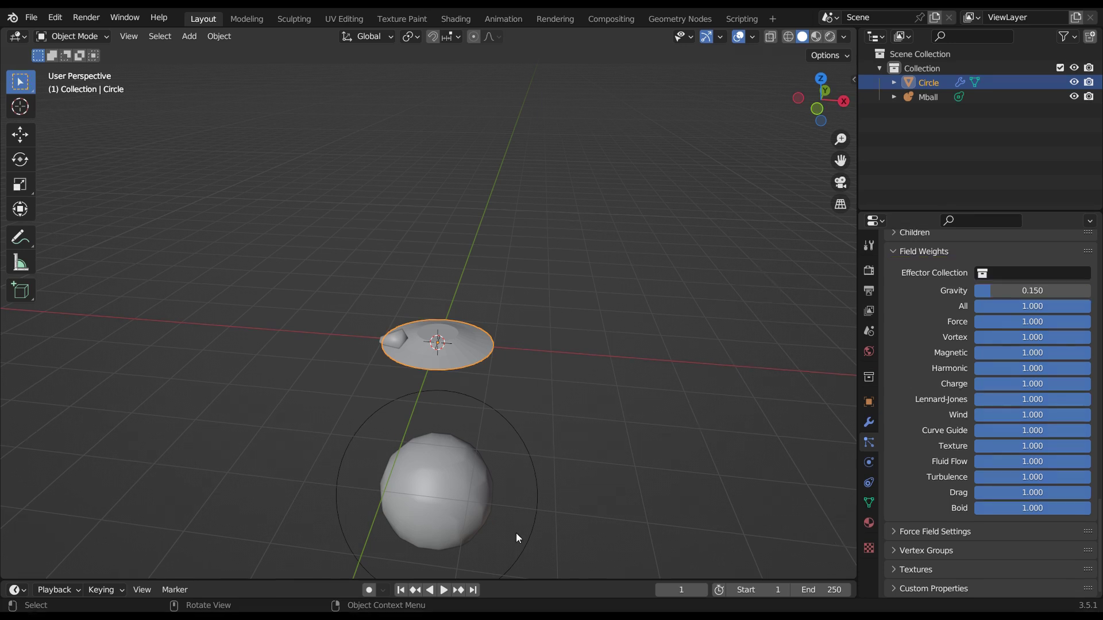
- Play back the rising blobs, stop, and rewind the timeline to frame 1
click(445, 591)
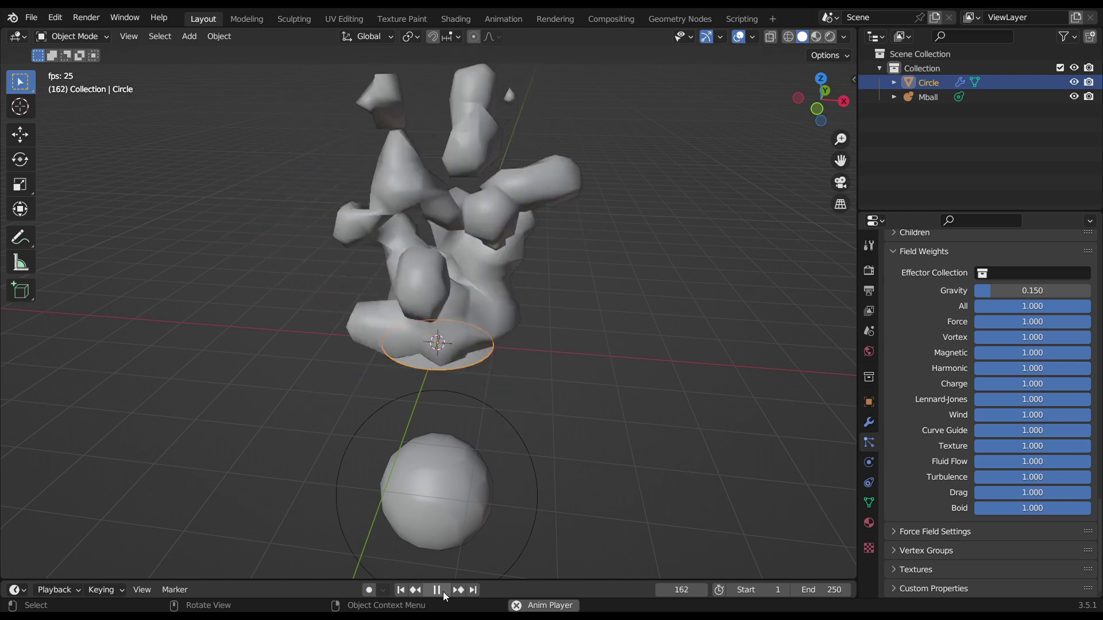
click(443, 592)
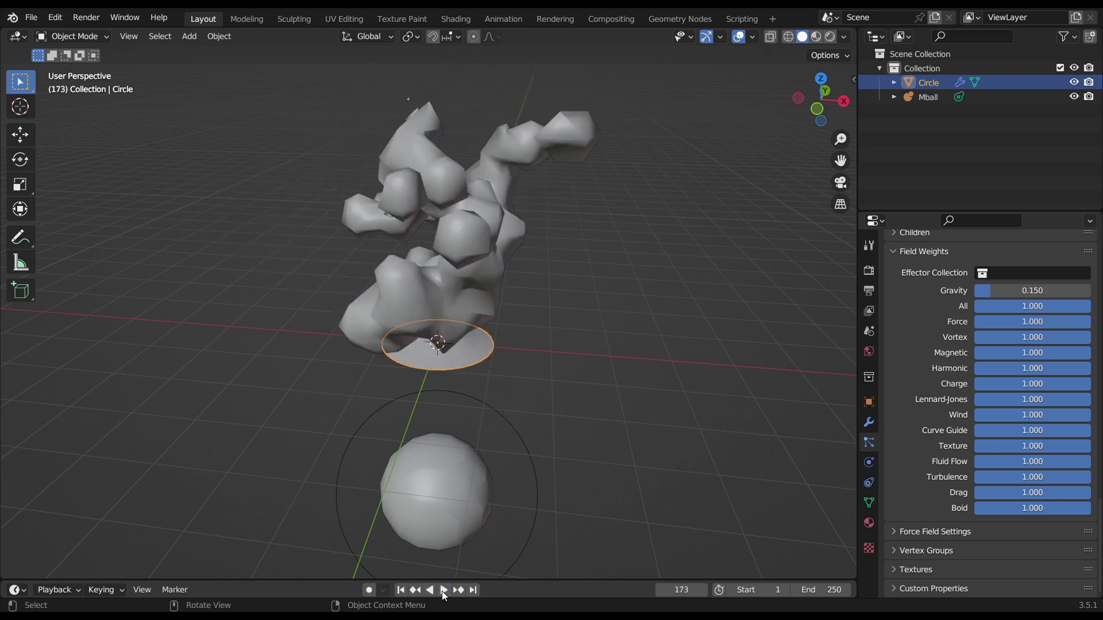
click(402, 592)
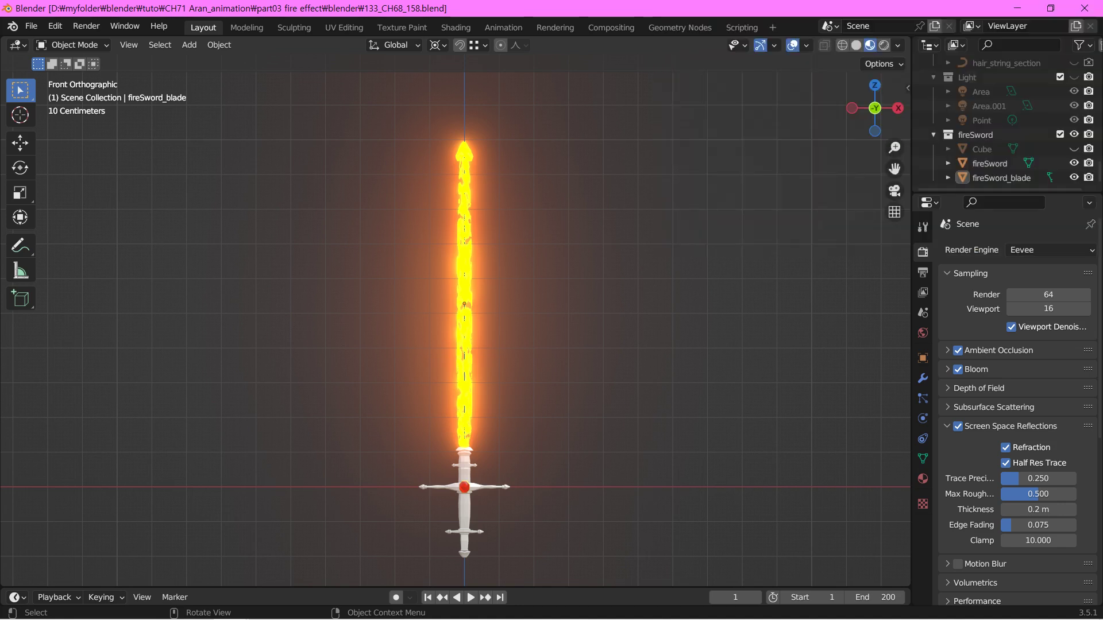
- Copy the fireSword_blade object to the clipboard
key(ctrl+c)
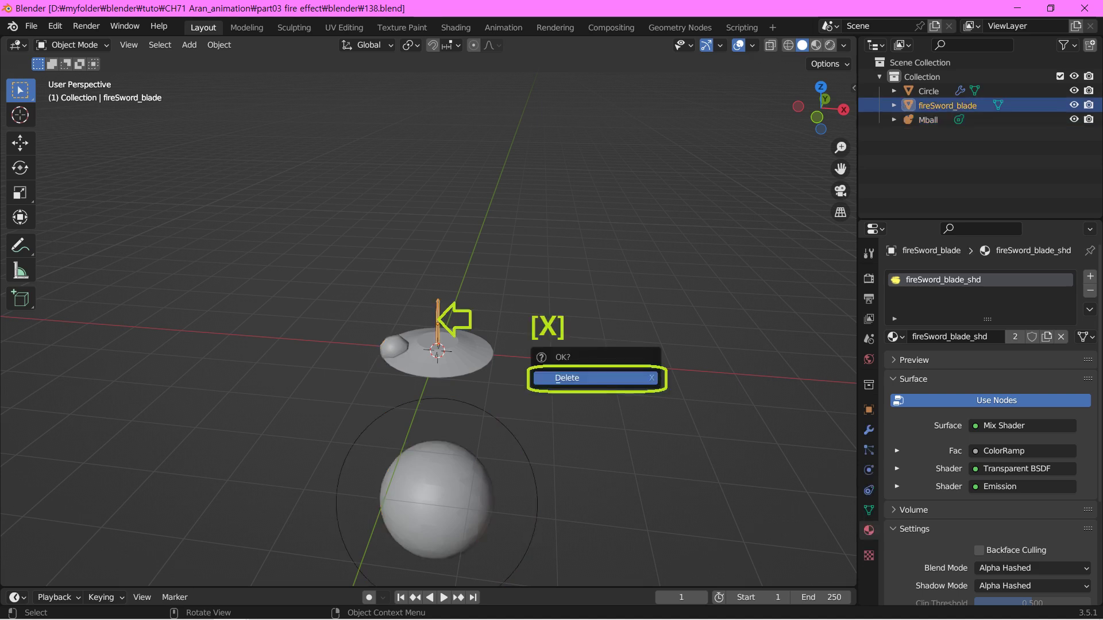
- Confirm deleting the pasted sword blade and switch the viewport to material shading
key(Return)
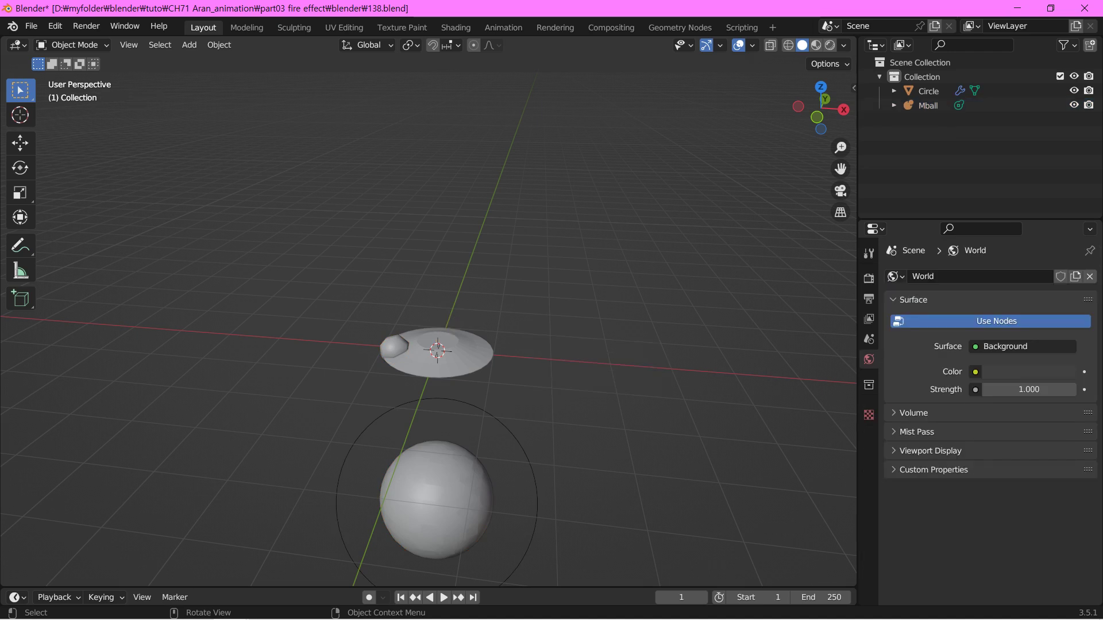
click(816, 44)
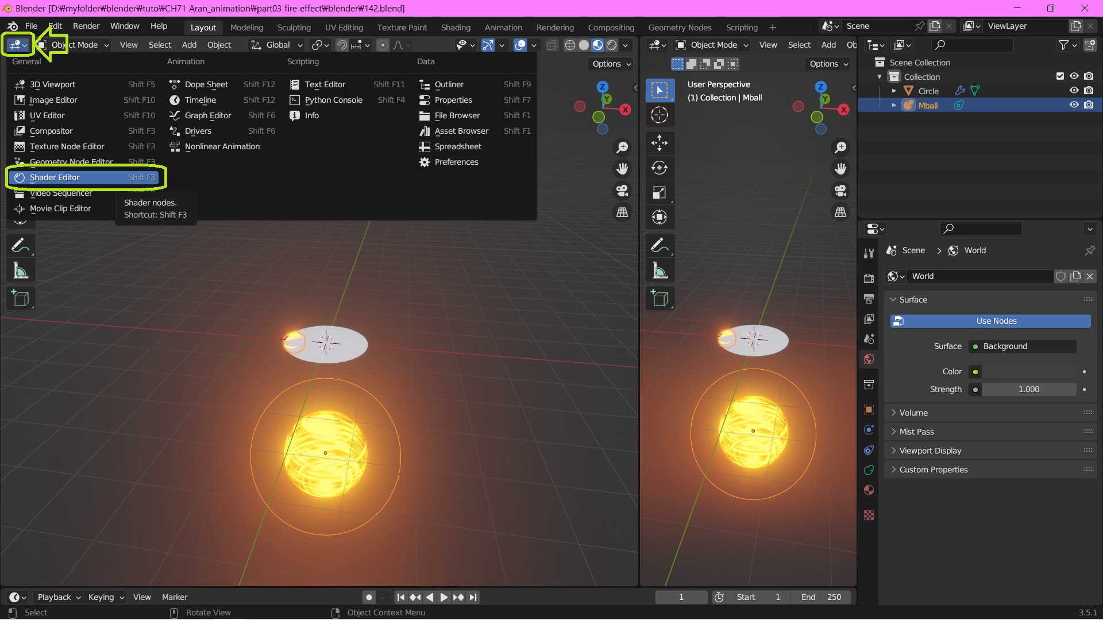
- Turn the left area into a Shader Editor showing the fireSword_blade_shd node tree
click(57, 178)
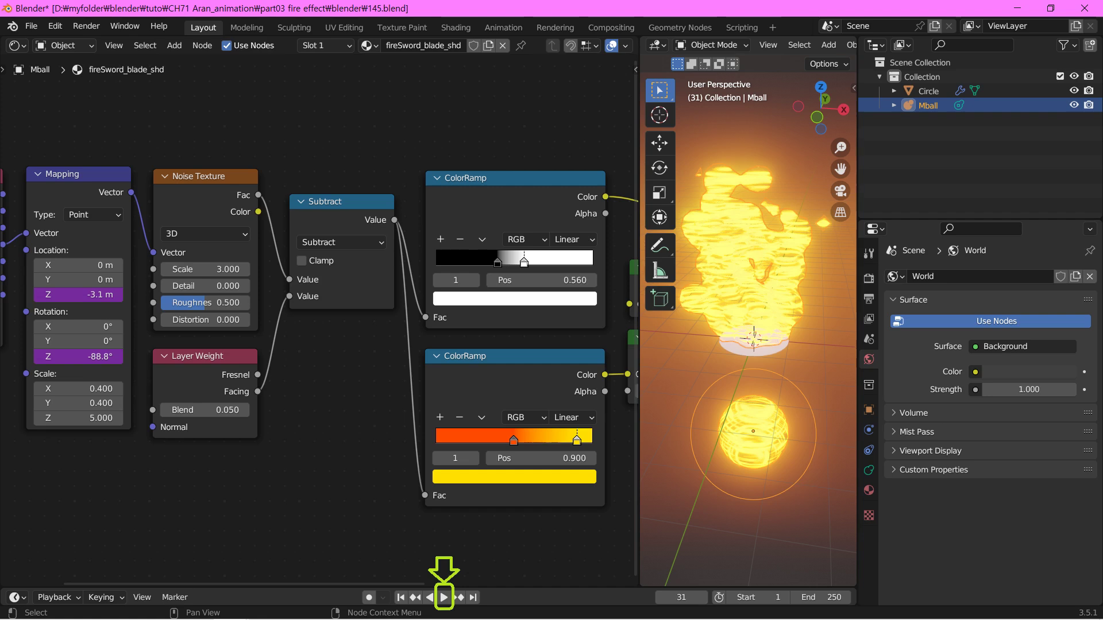
- Reset the Mball's location to the scene origin and deselect it
key(alt+g)
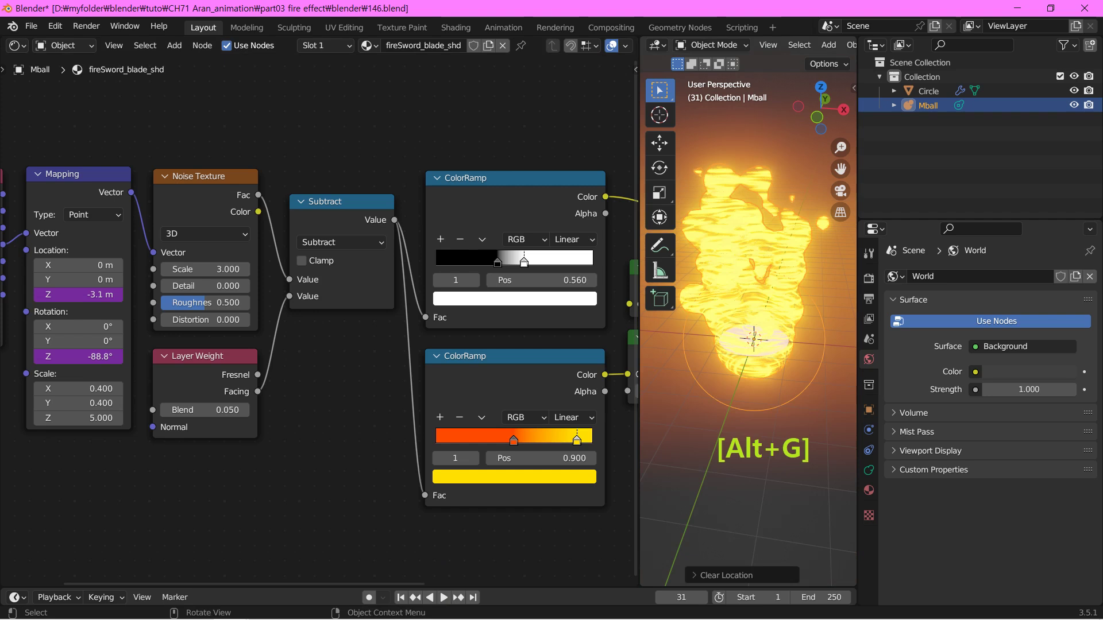
click(764, 473)
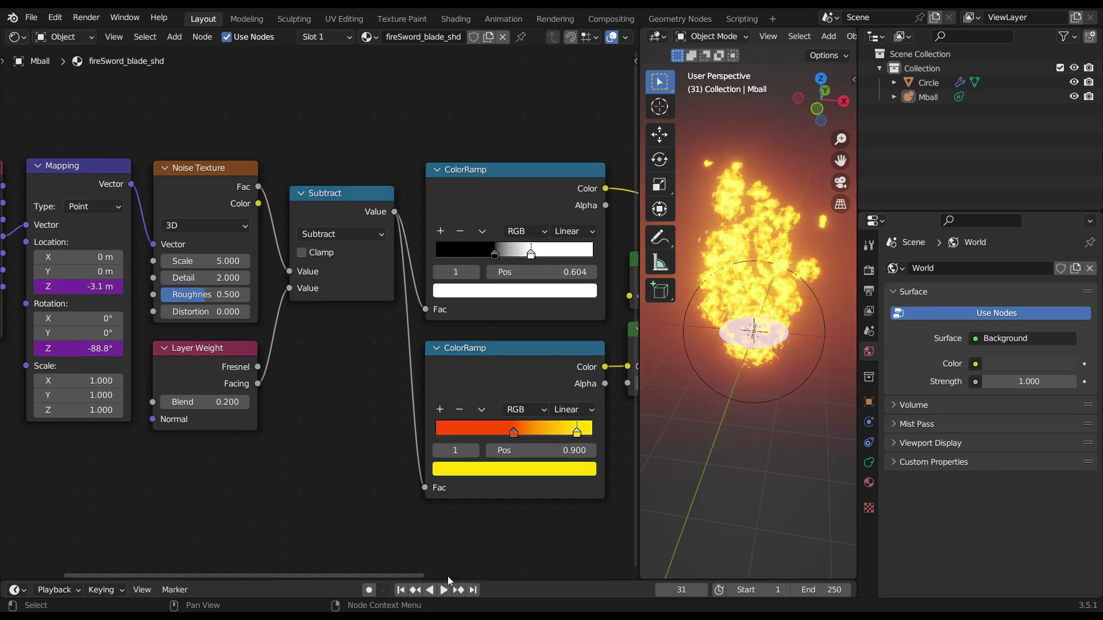
click(444, 598)
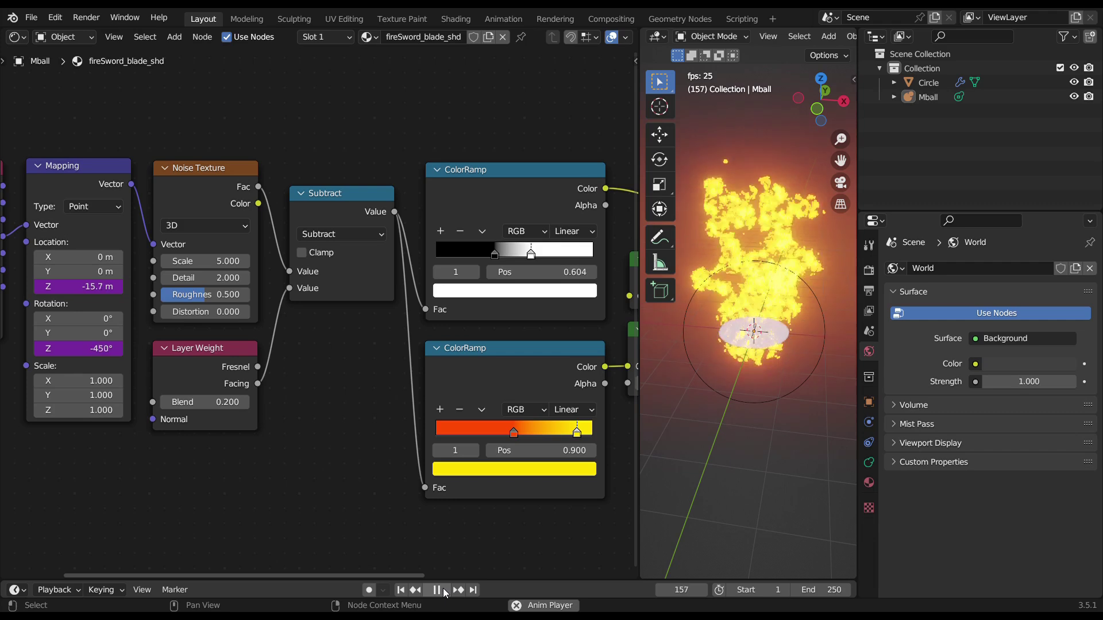
click(444, 593)
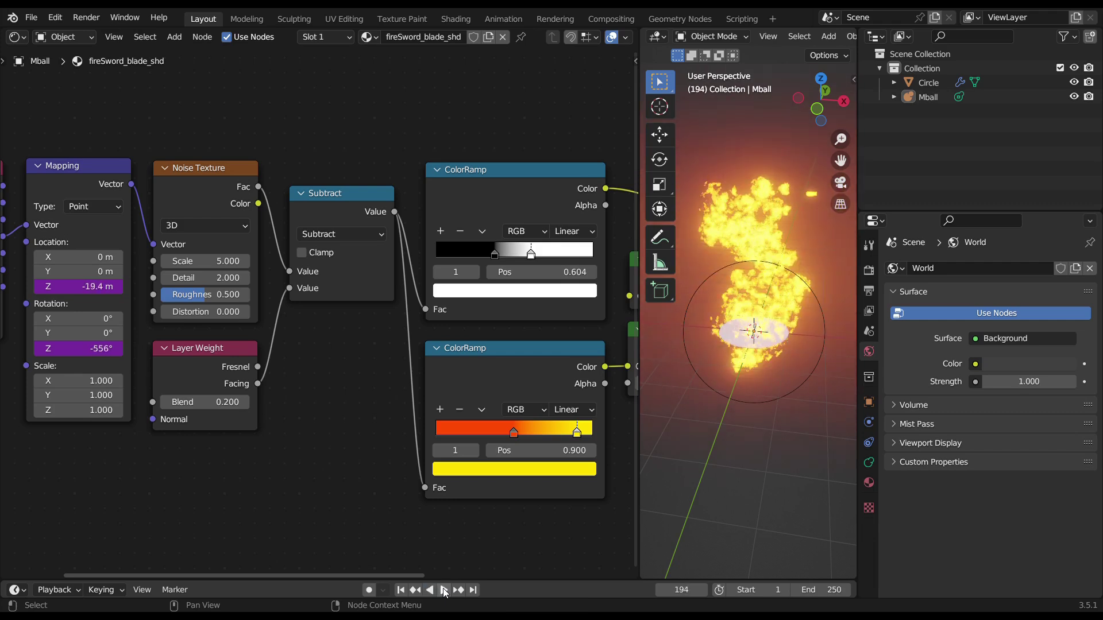
click(401, 592)
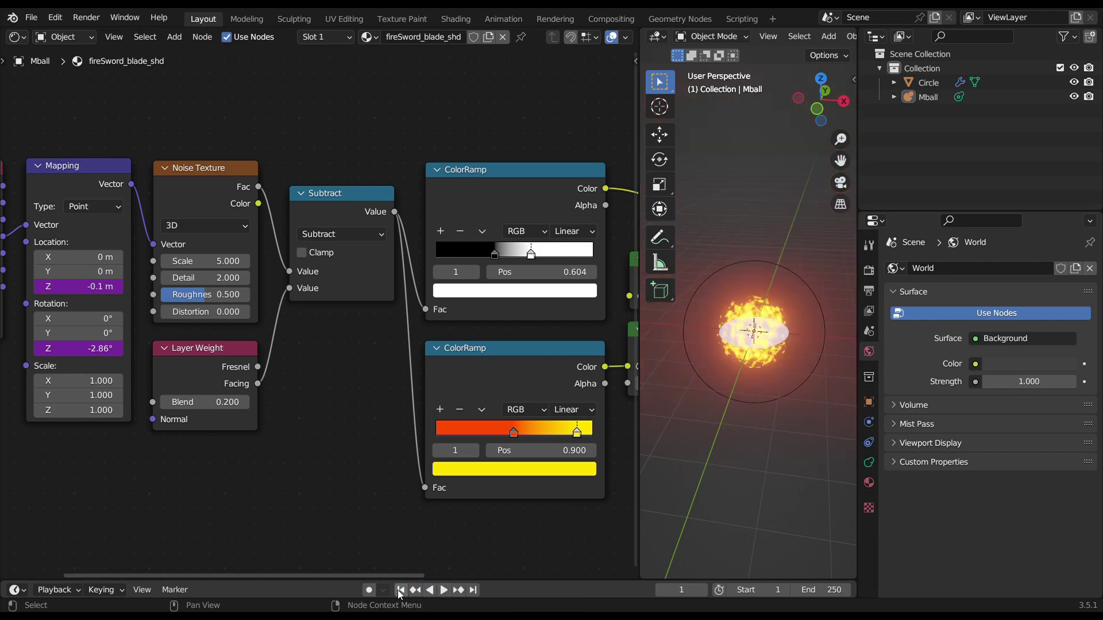